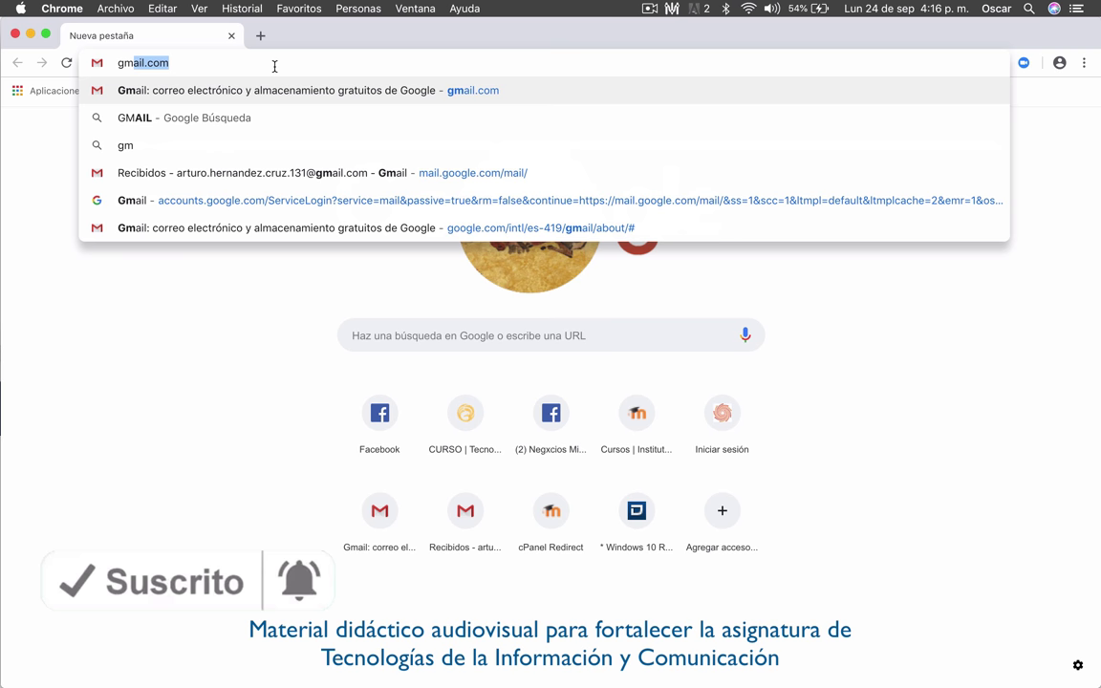
Step: Load gmail.com in Chrome to reach the Google password sign-in page
key(Return)
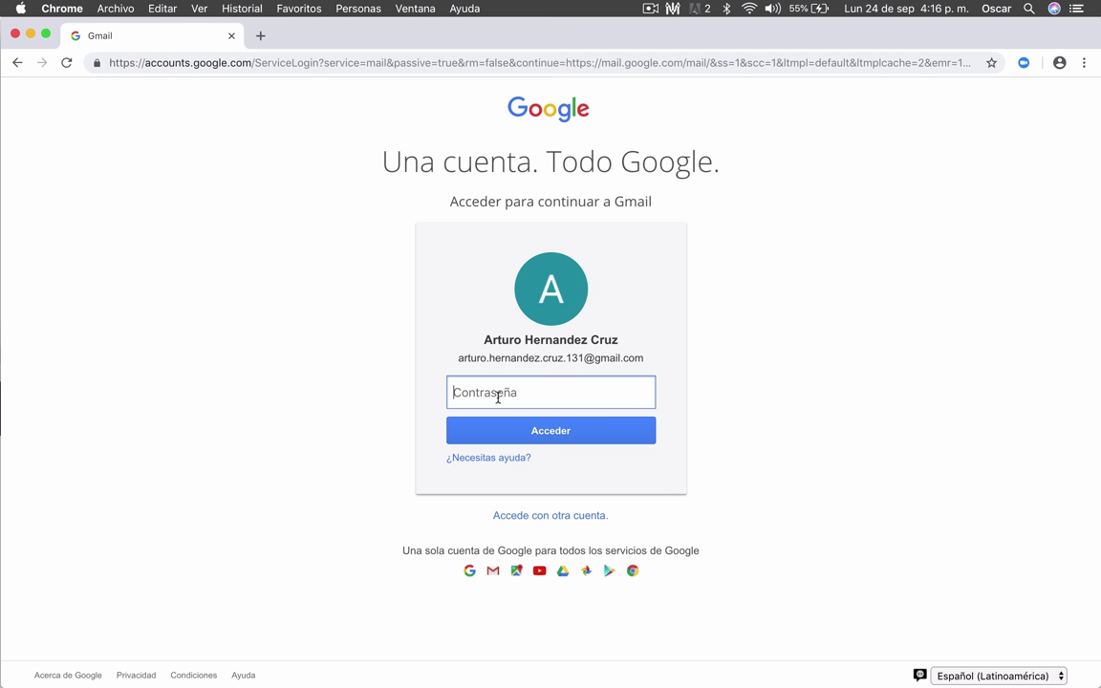
Step: Enter the account password and sign in to the Gmail inbox
text(a)
click(596, 439)
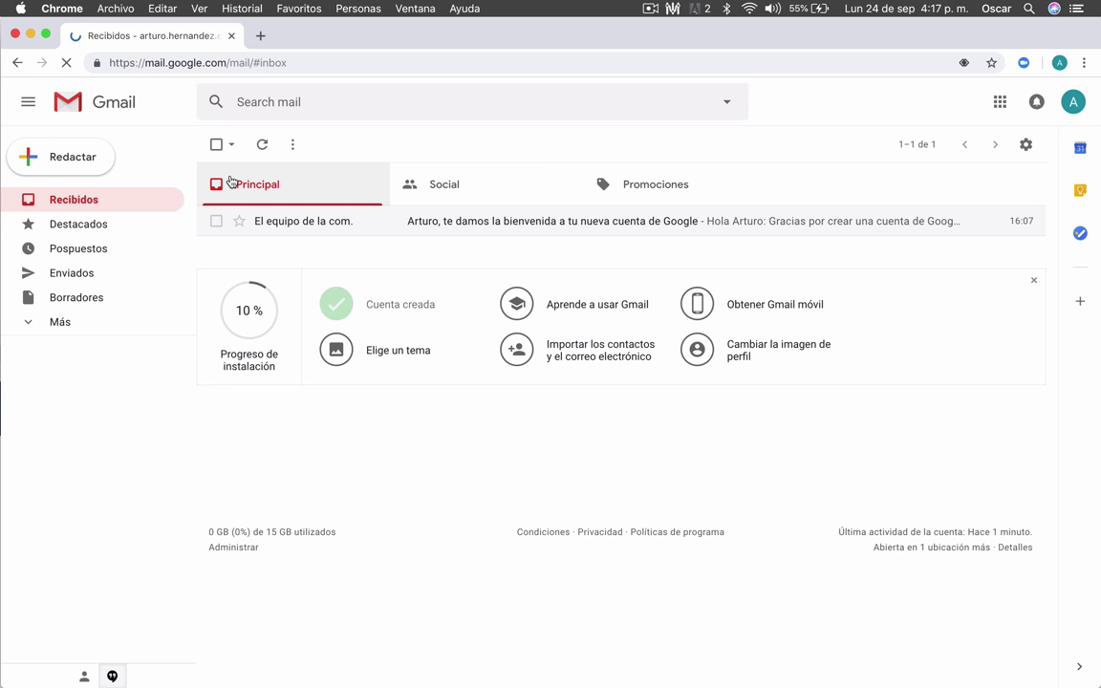
Step: Compose a new message to the recipient's e-mail address with the subject 'Tarea'
click(81, 163)
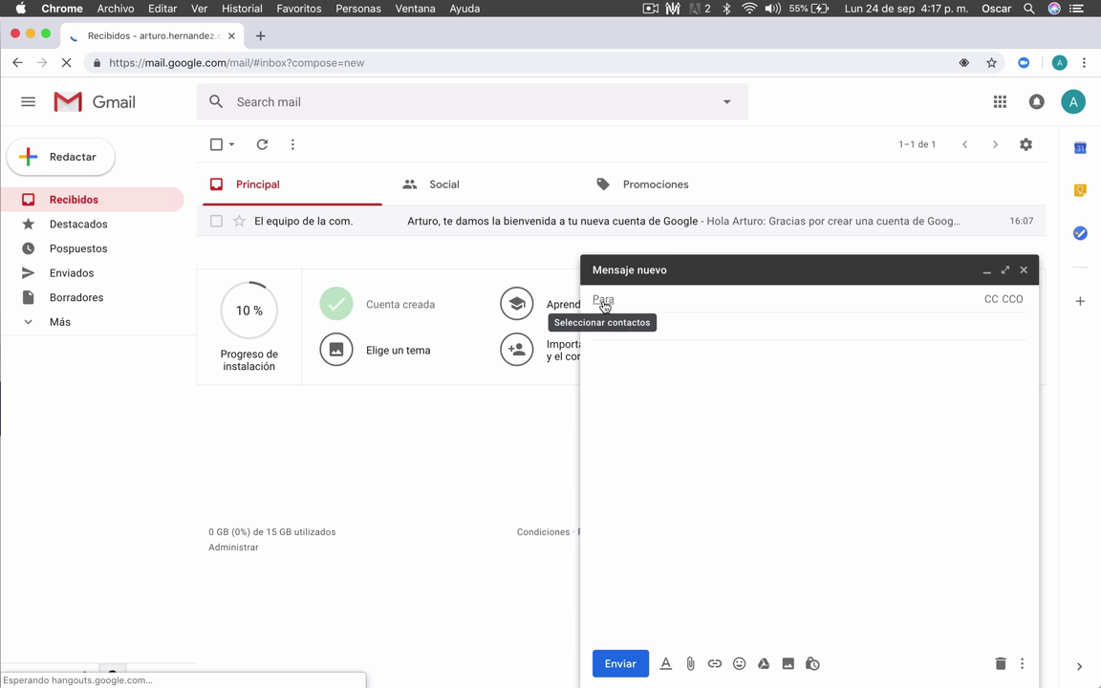
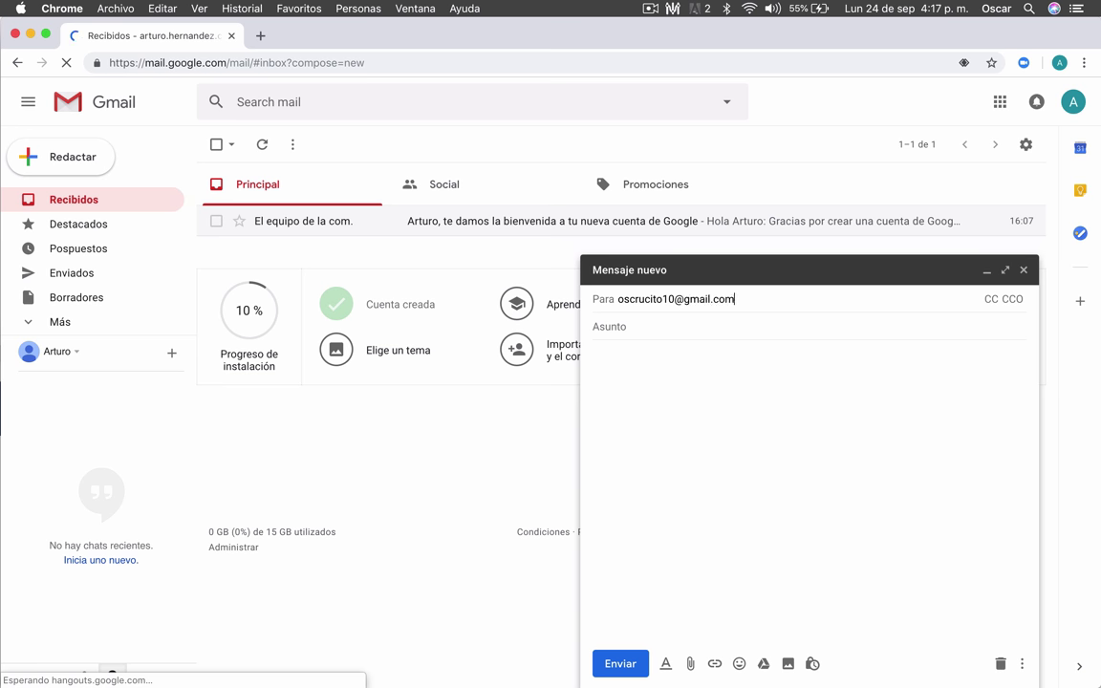
click(666, 322)
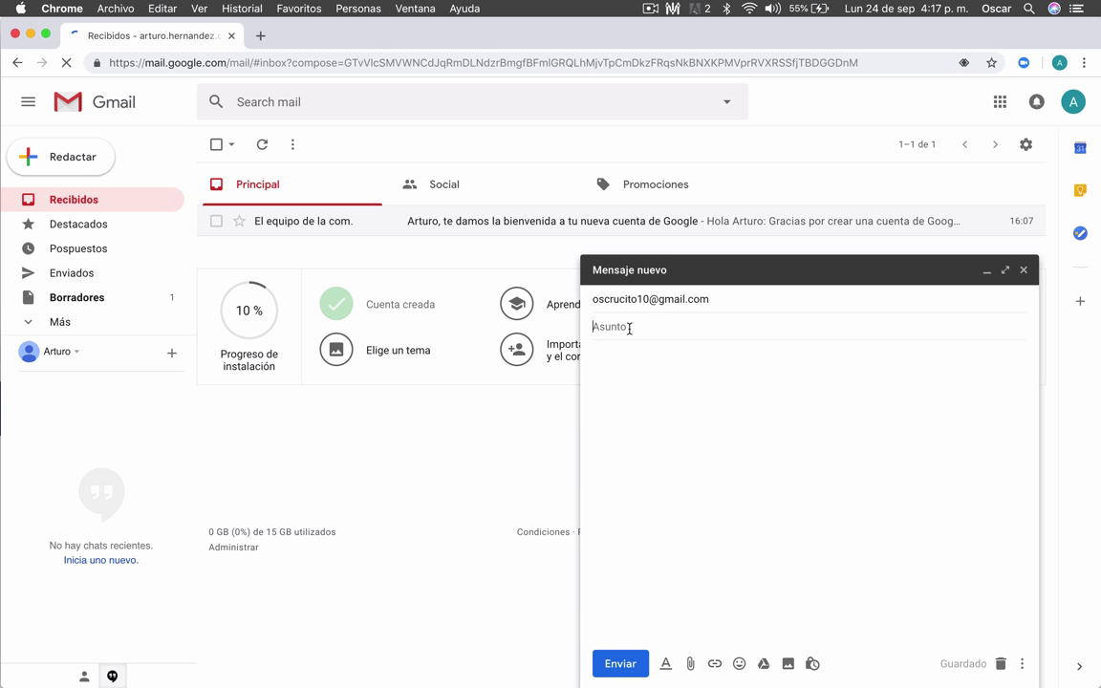
text(Tarea)
click(708, 379)
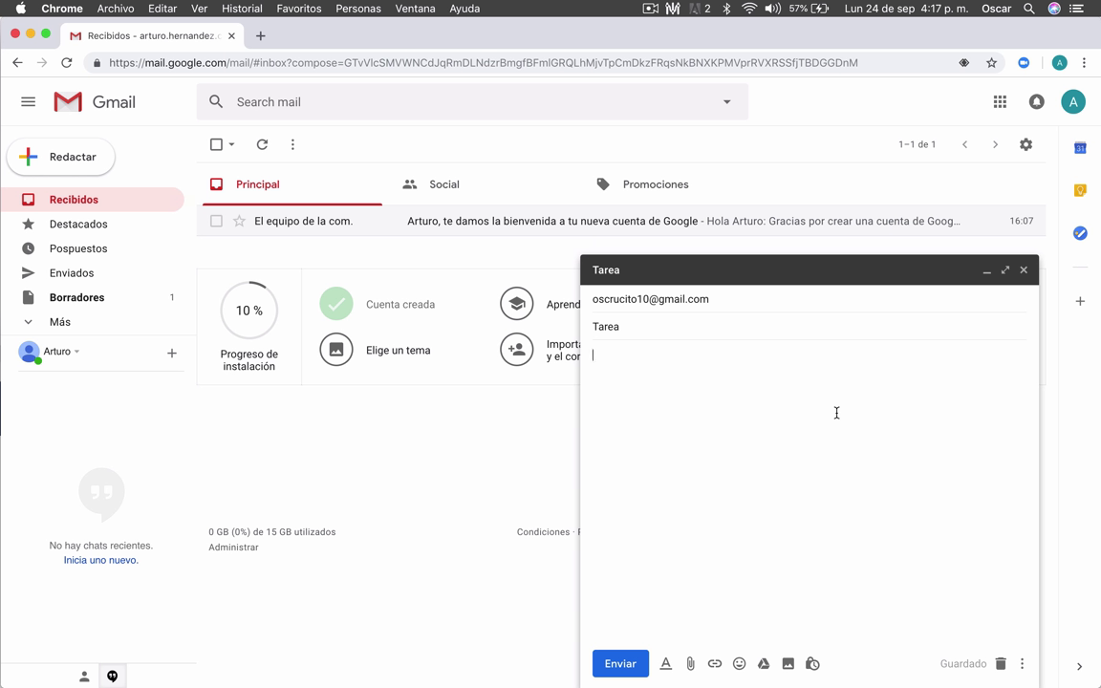
Step: Type the body lines 'Hola profe:', 'Le envío la tarea.' and 'Saludos'
text(Hola profe:)
key(Return)
text(Le)
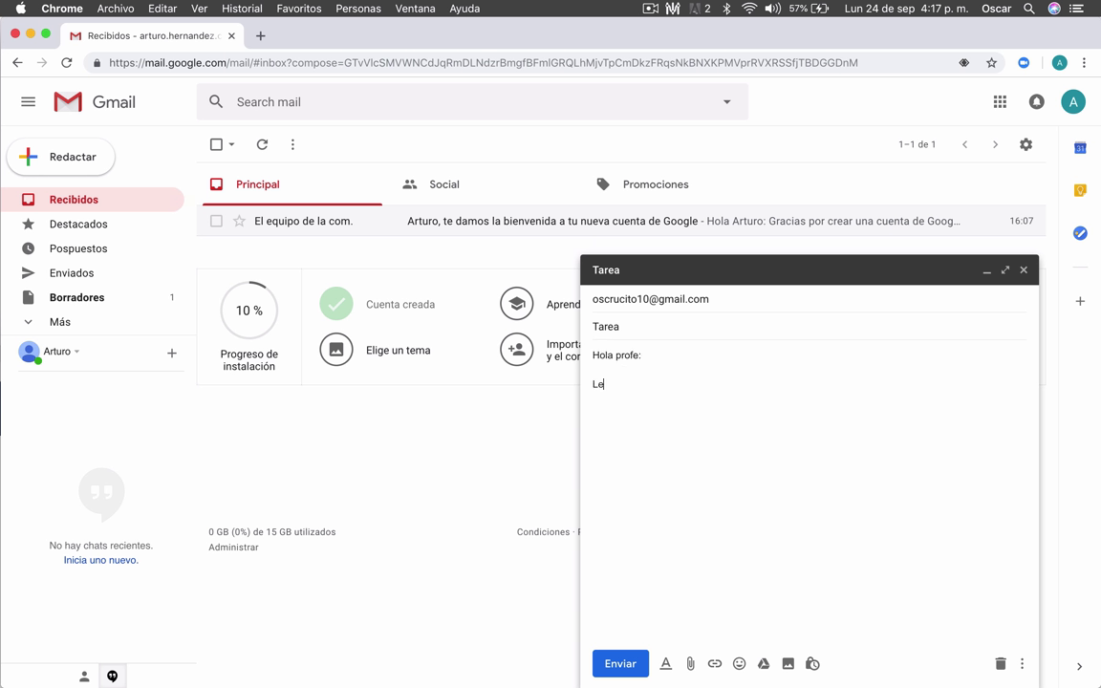
text( envío la tarea.)
key(Return)
key(Return)
text(Saludos)
key(Return)
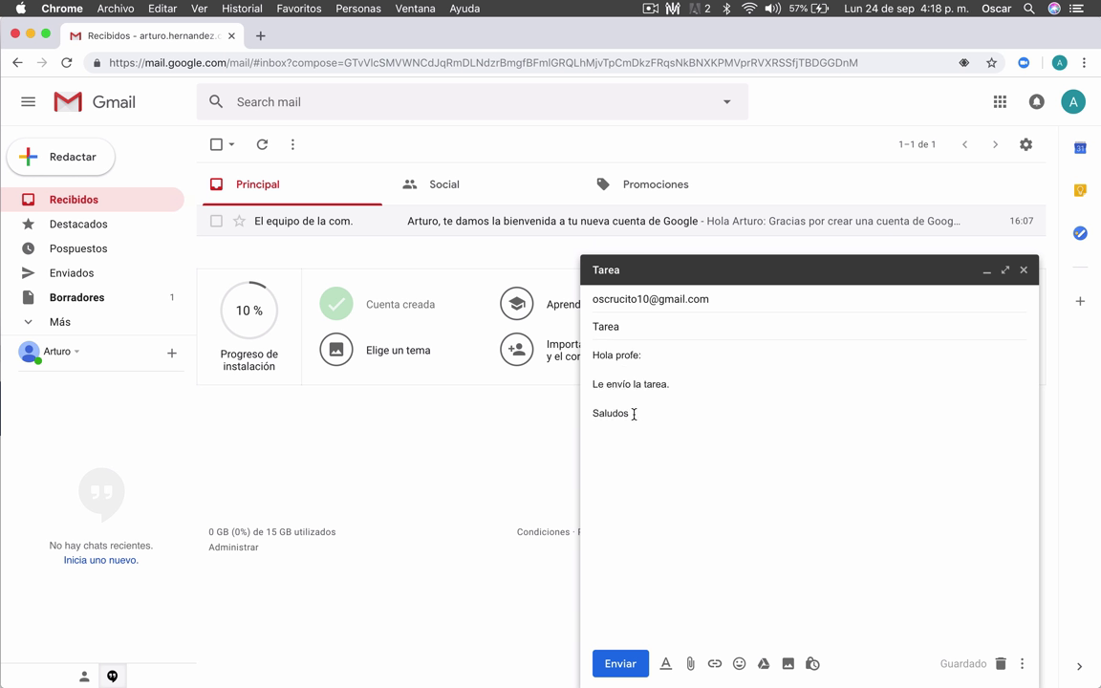
Step: Format the body text as Comic Sans MS, bold, centered and magenta
drag(632, 413, 593, 352)
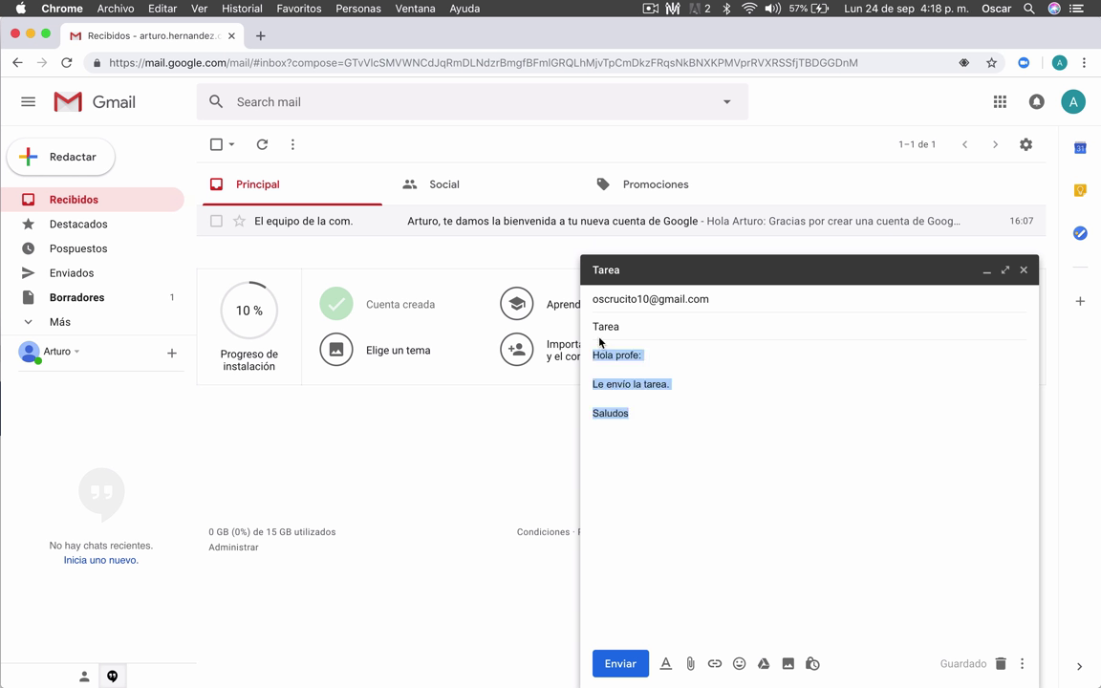
click(667, 663)
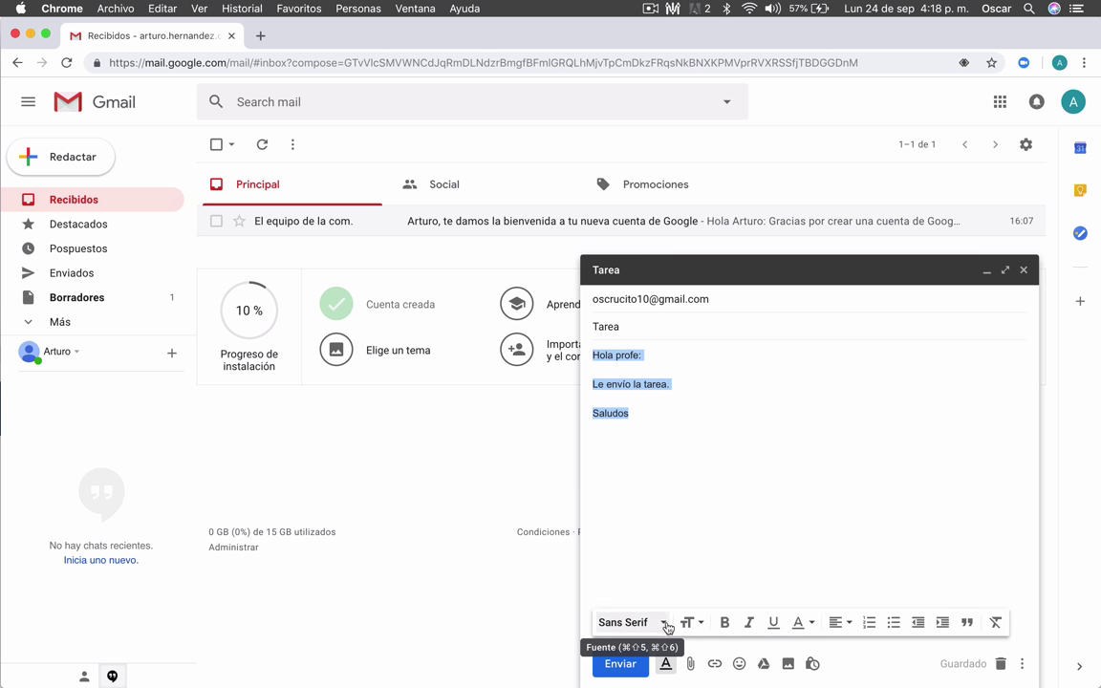
click(646, 631)
click(669, 475)
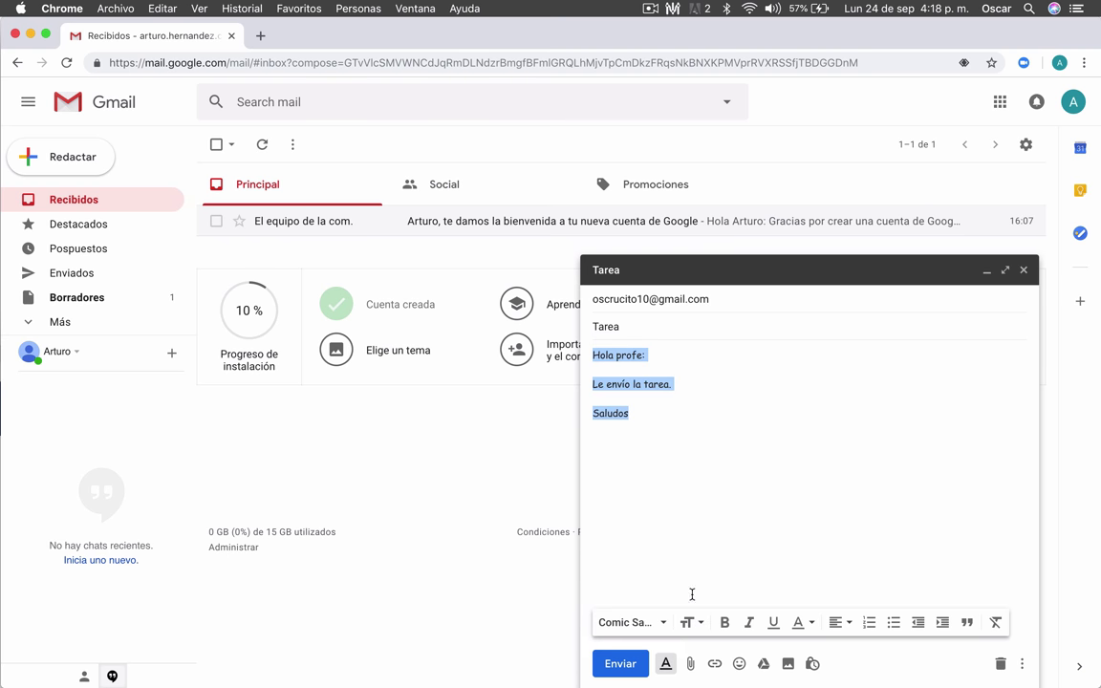
click(724, 623)
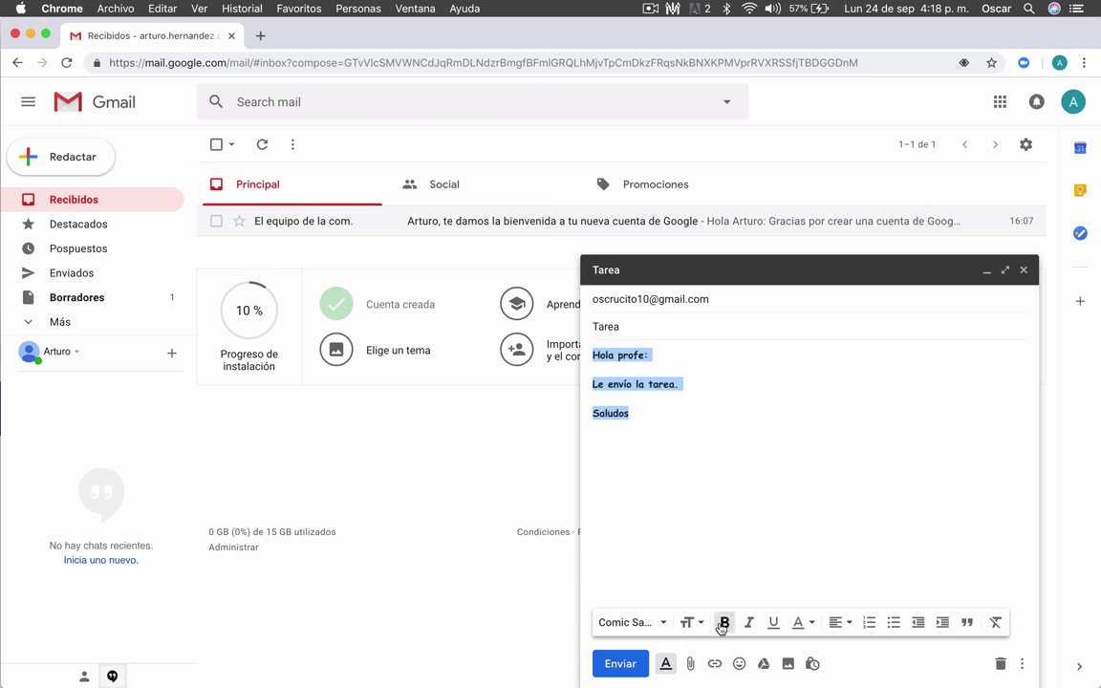
click(843, 624)
click(839, 580)
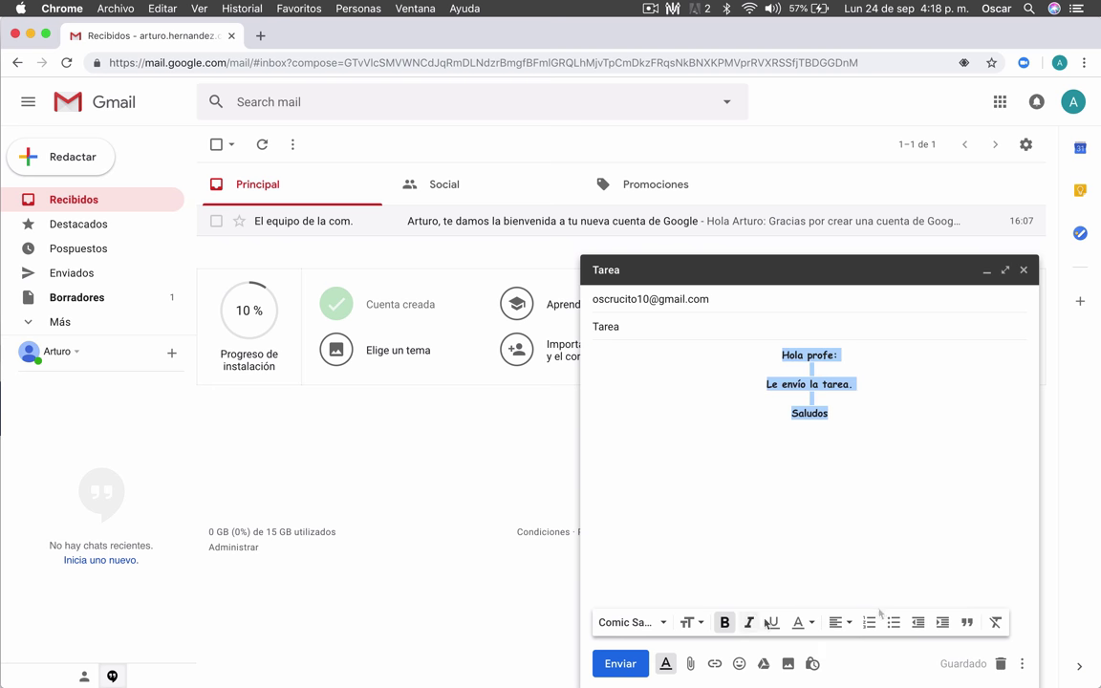
click(808, 622)
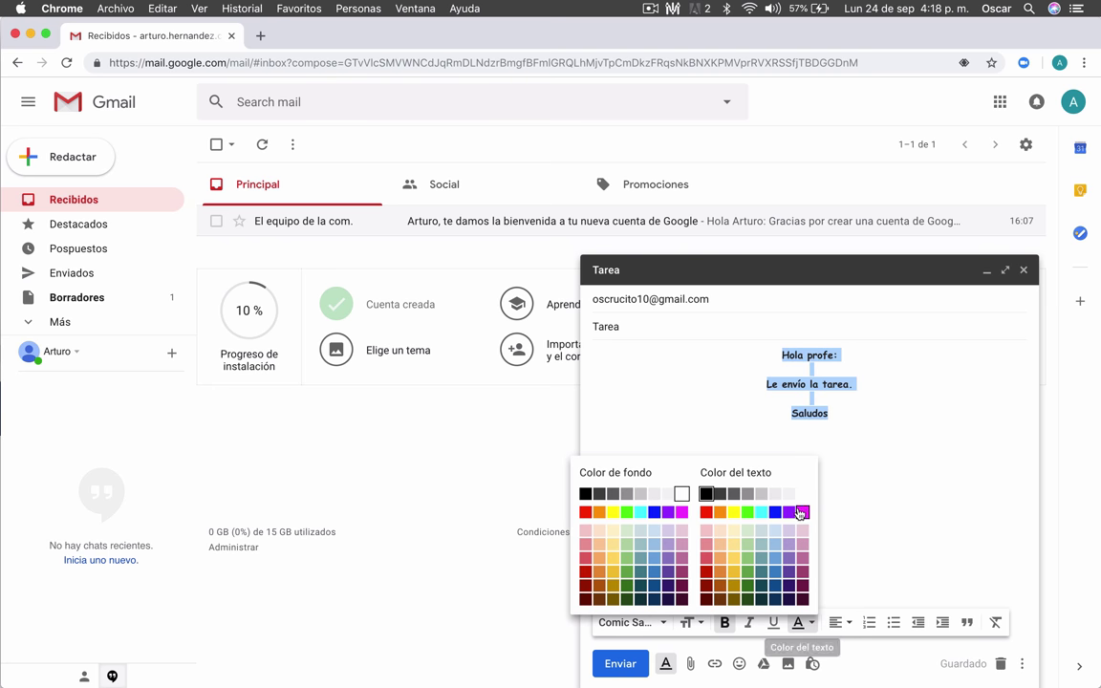
click(803, 513)
Step: Insert a smiley emoji on a new line below the text
click(842, 467)
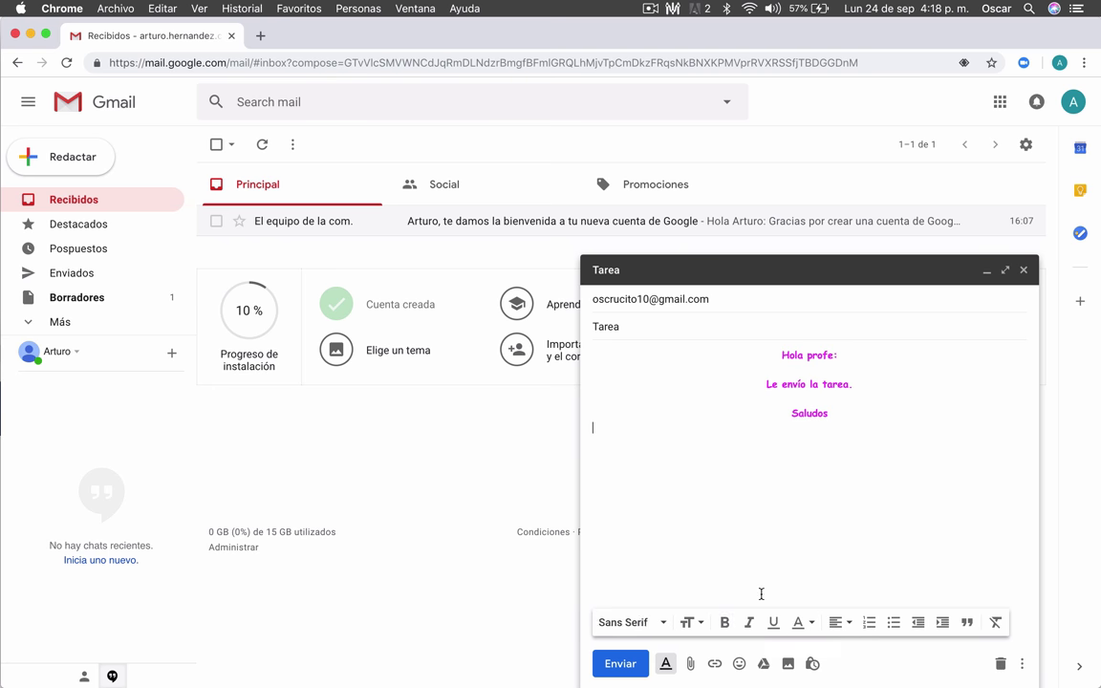
click(739, 664)
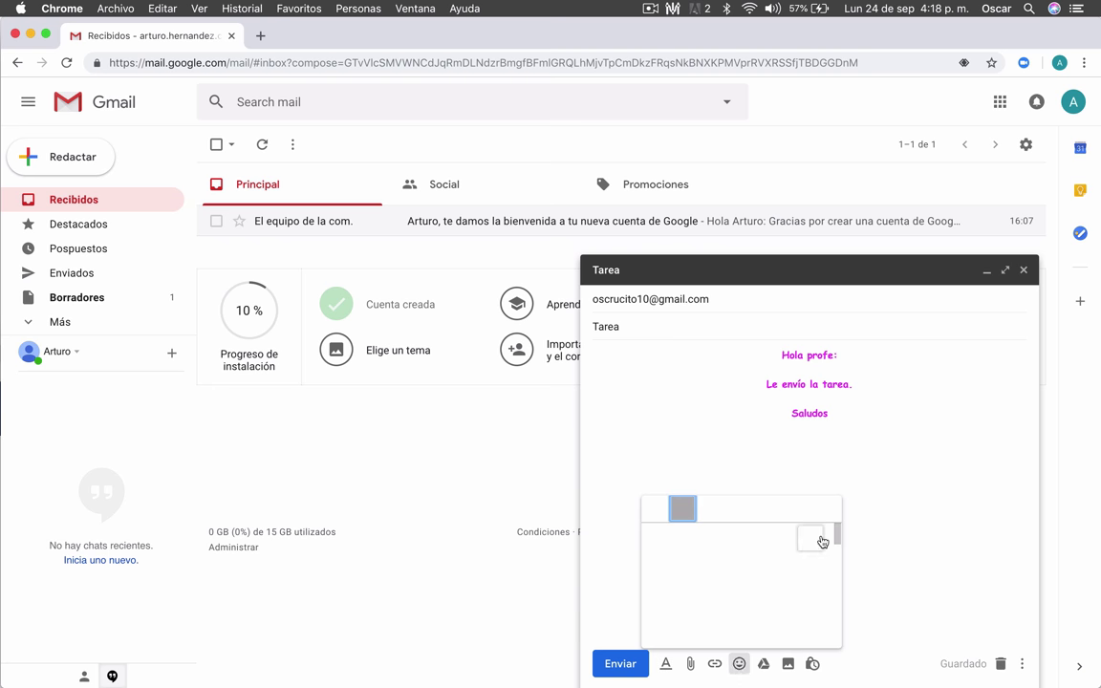
click(749, 537)
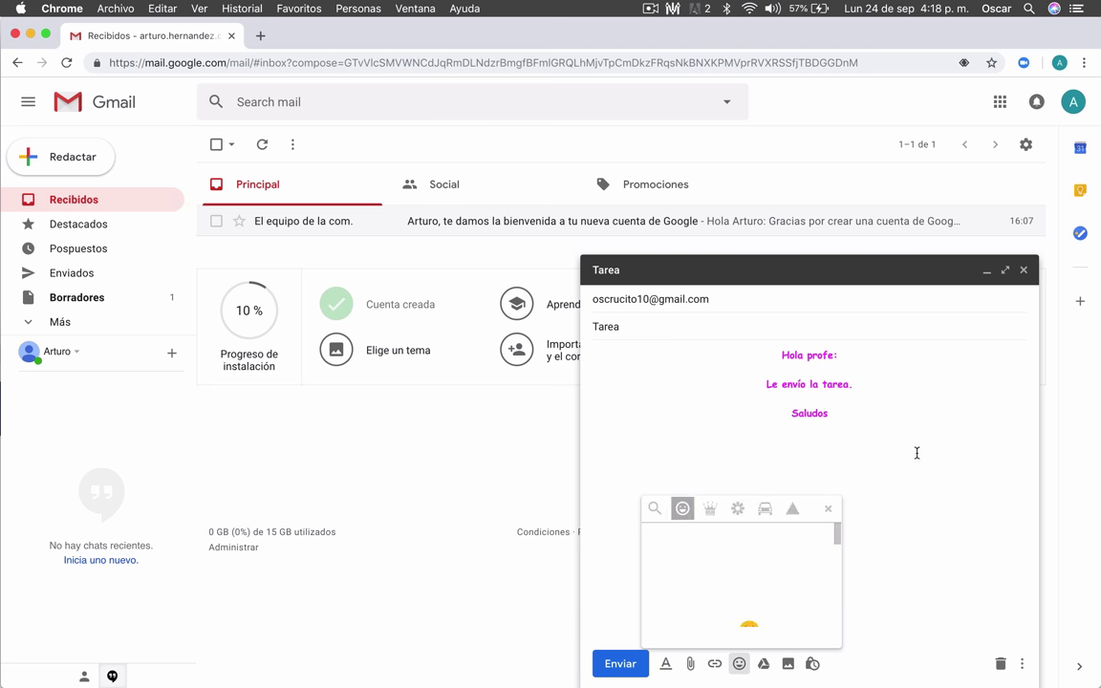
click(767, 461)
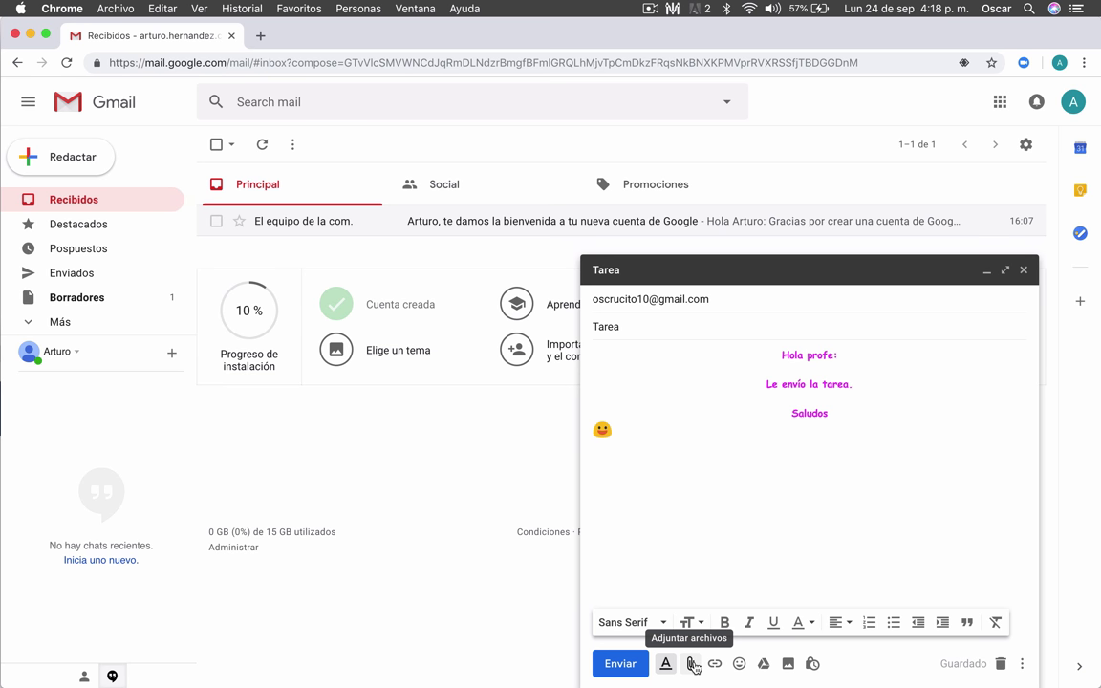
Step: Attach l_m6.pdf from the Descargas folder after previewing it
click(691, 663)
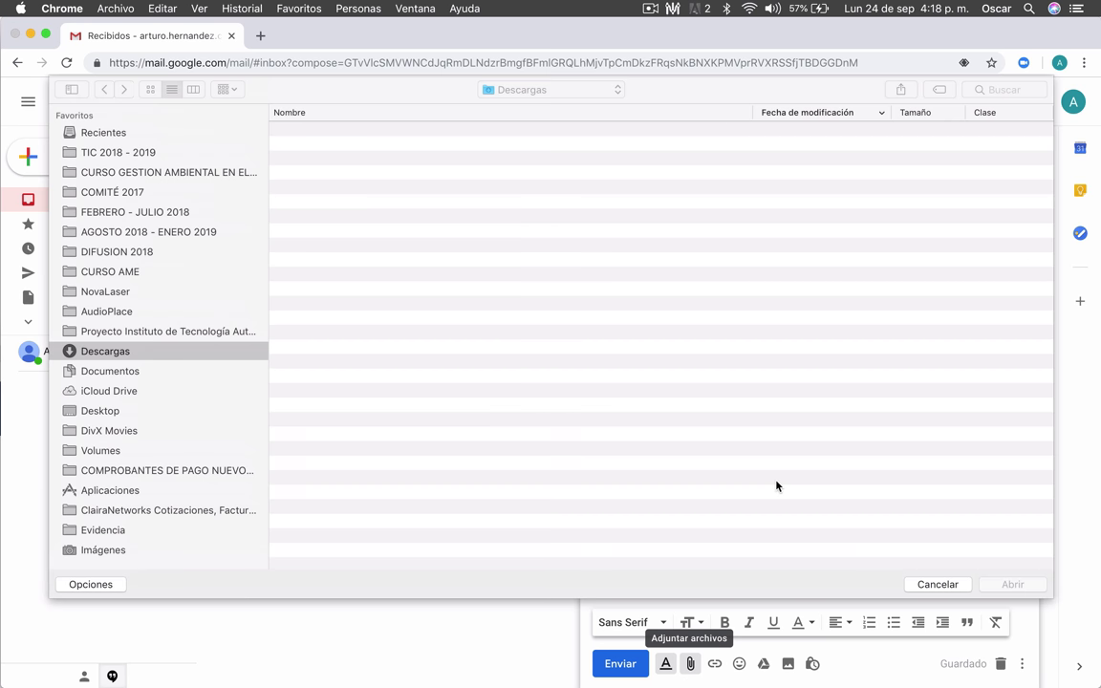
key(Escape)
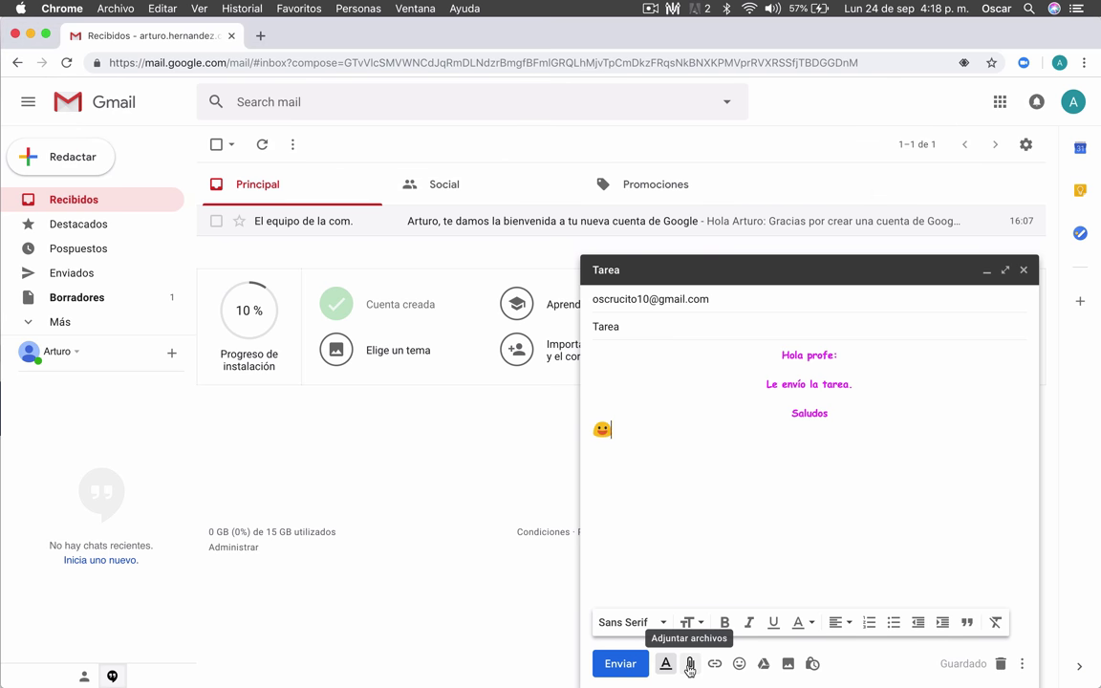
click(690, 665)
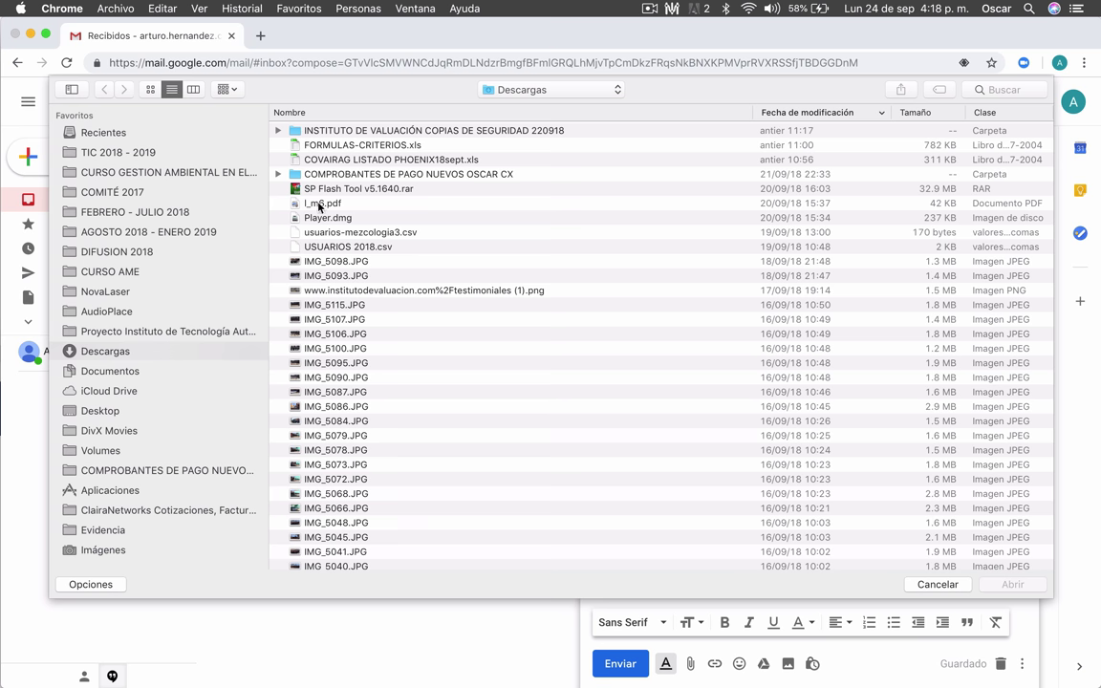
click(320, 204)
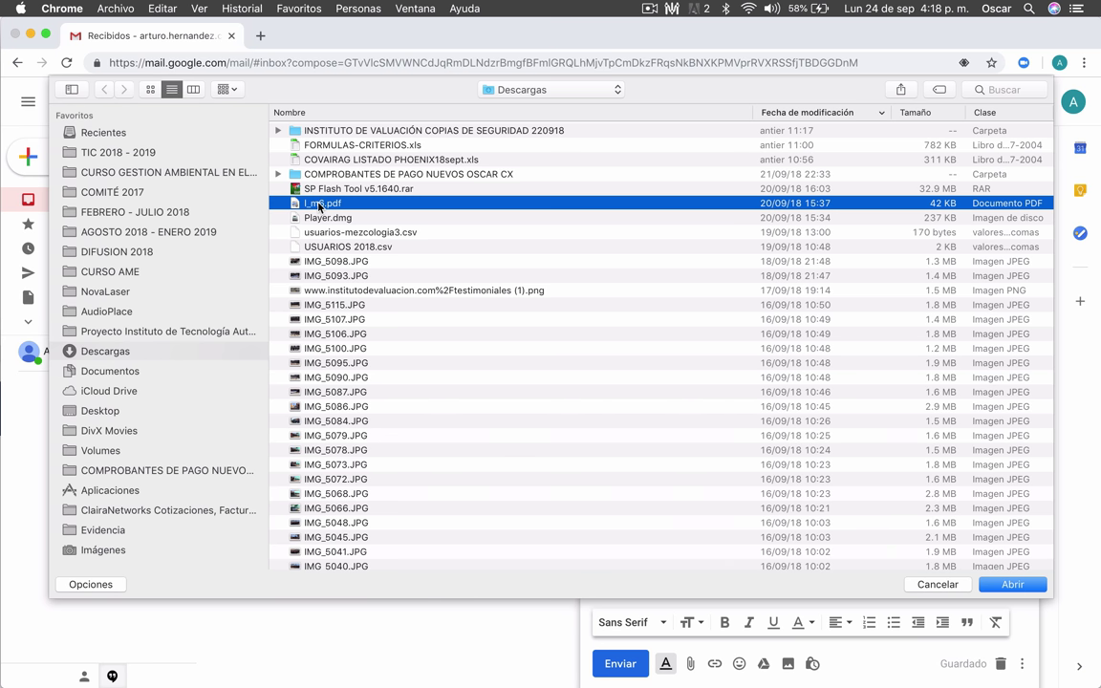
key(space)
key(space)
click(1013, 585)
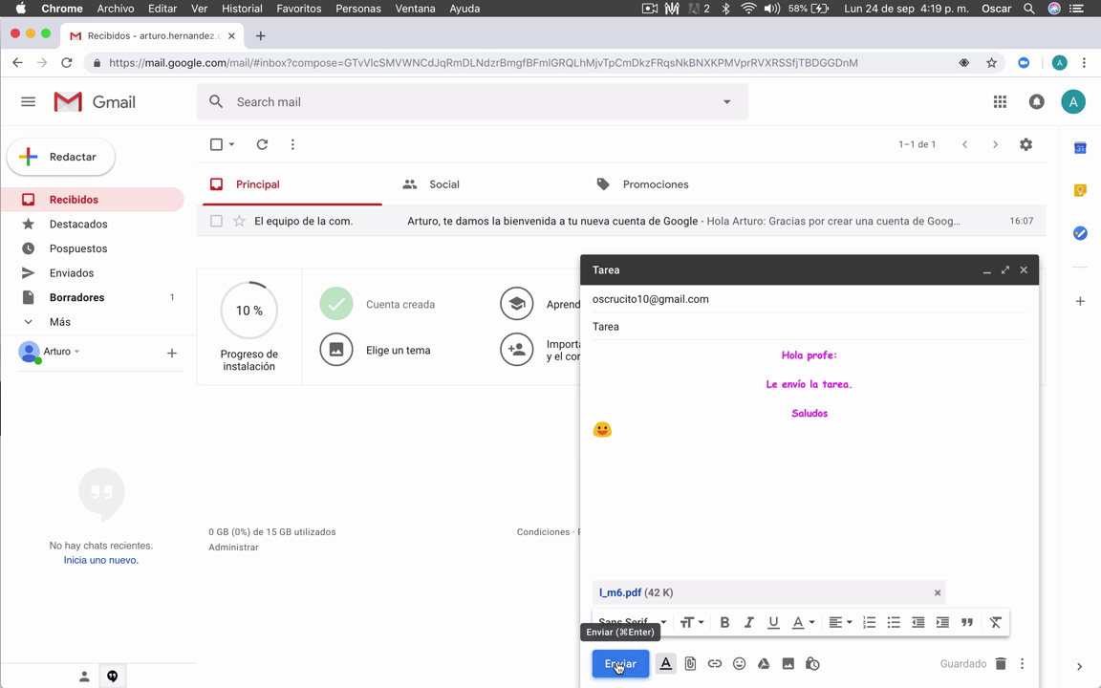
Step: Send the Tarea email and view it in the Enviados folder
click(618, 665)
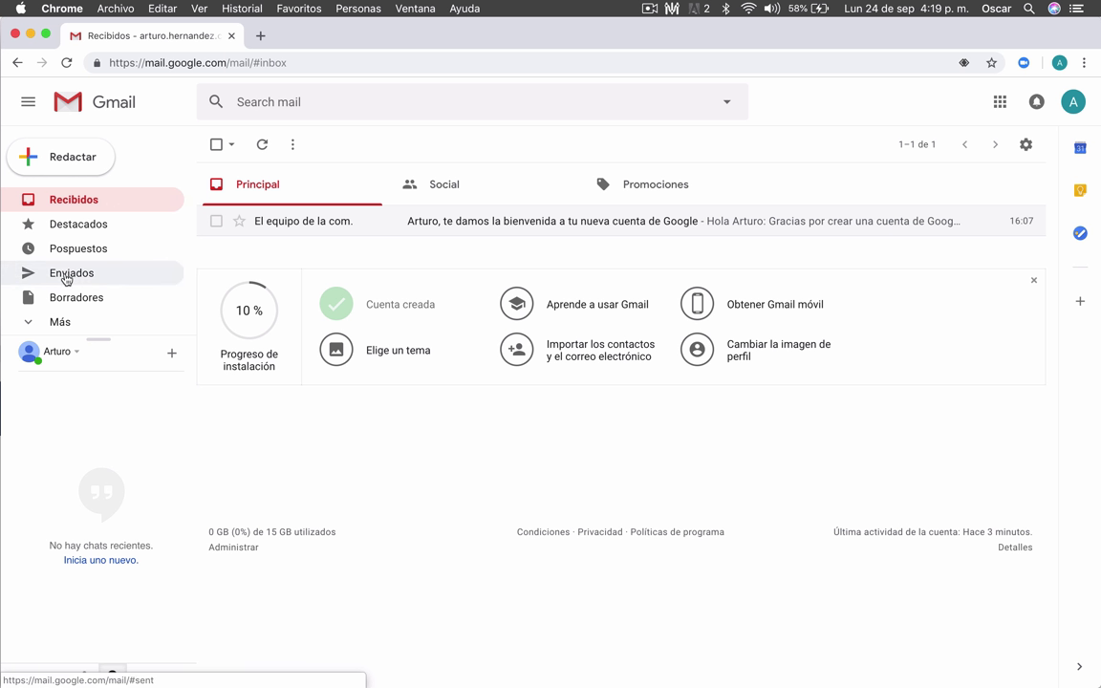
click(66, 278)
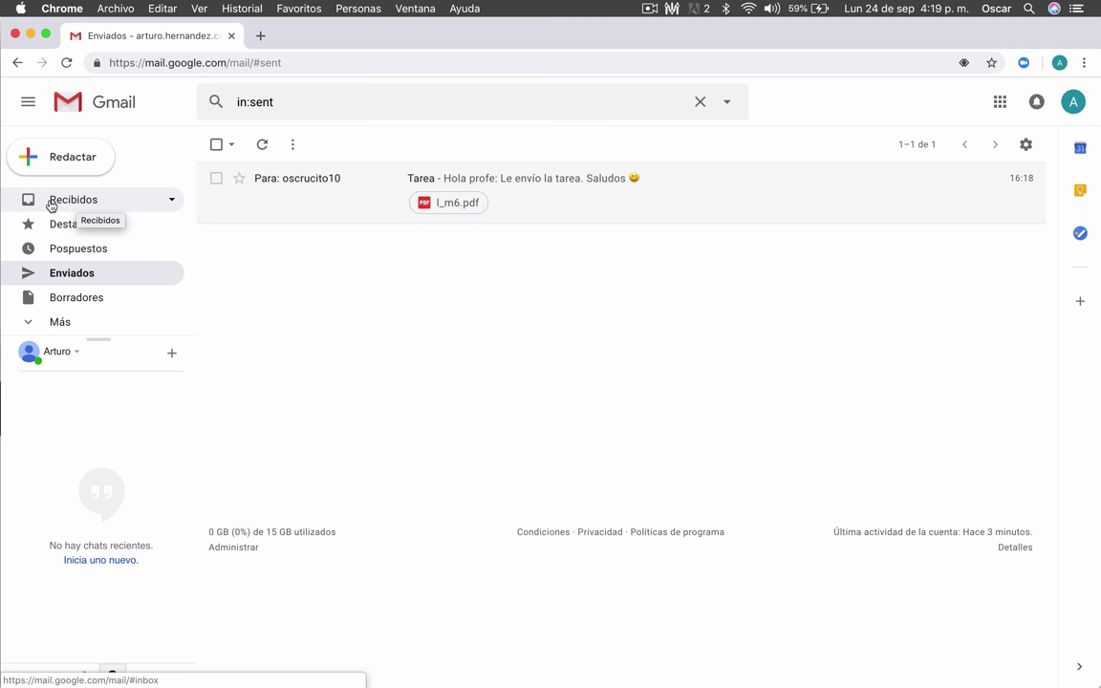
Step: Open the Tarea conversation from Recibidos and read the reply 'Tarea recibida.'
click(66, 203)
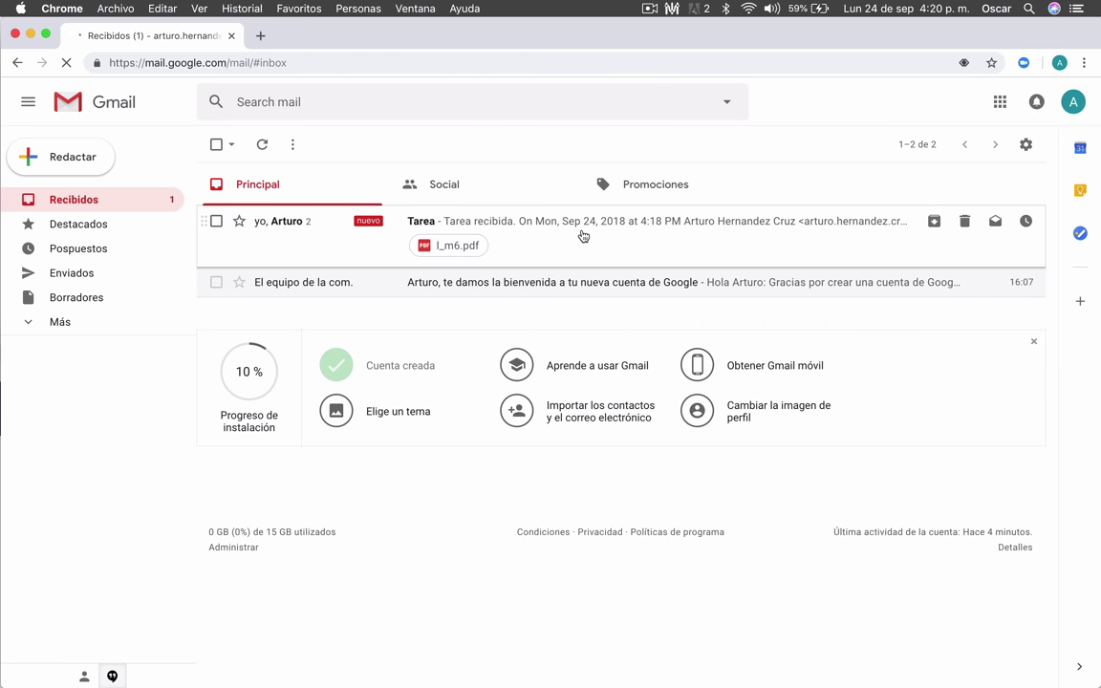
click(535, 225)
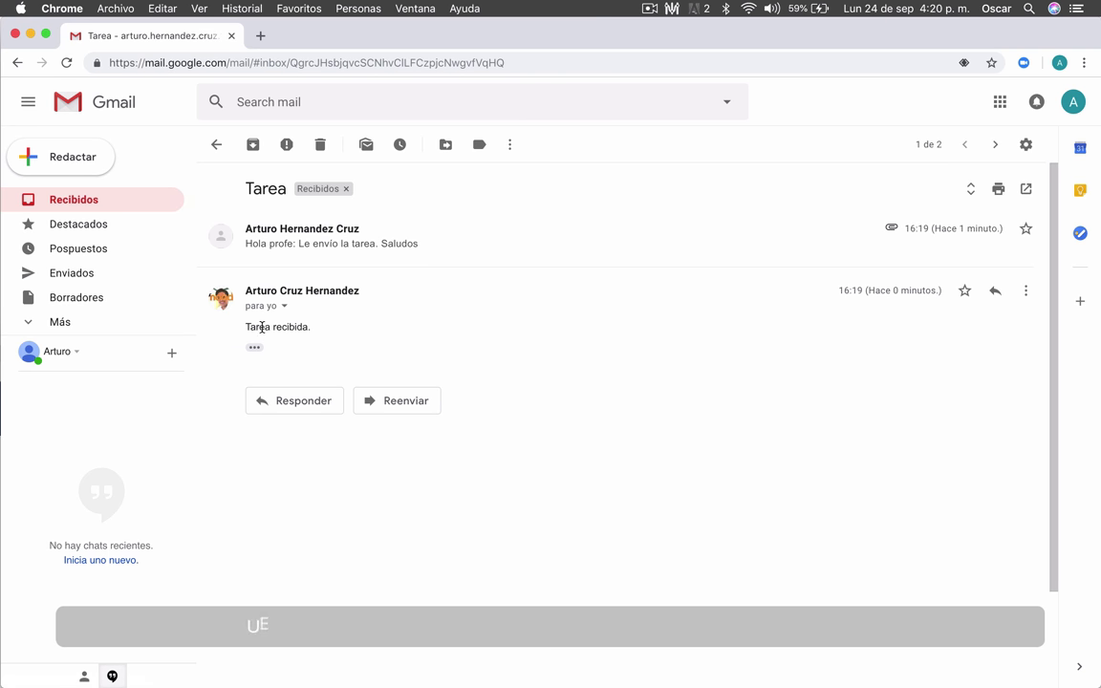
drag(246, 326, 311, 326)
click(294, 345)
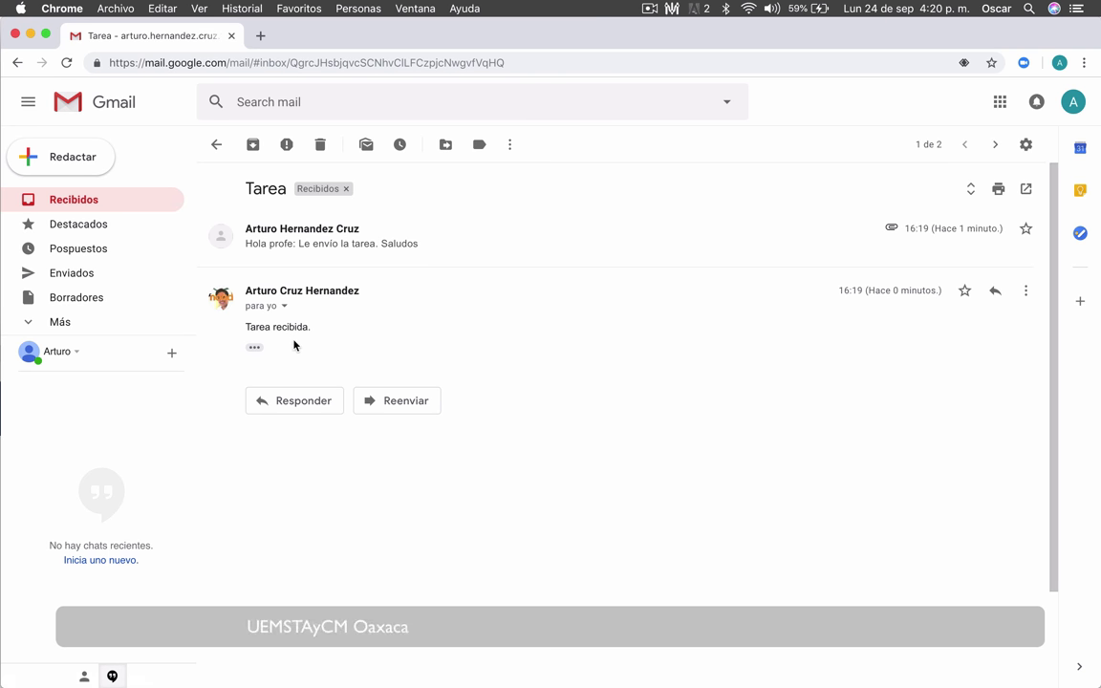
click(93, 207)
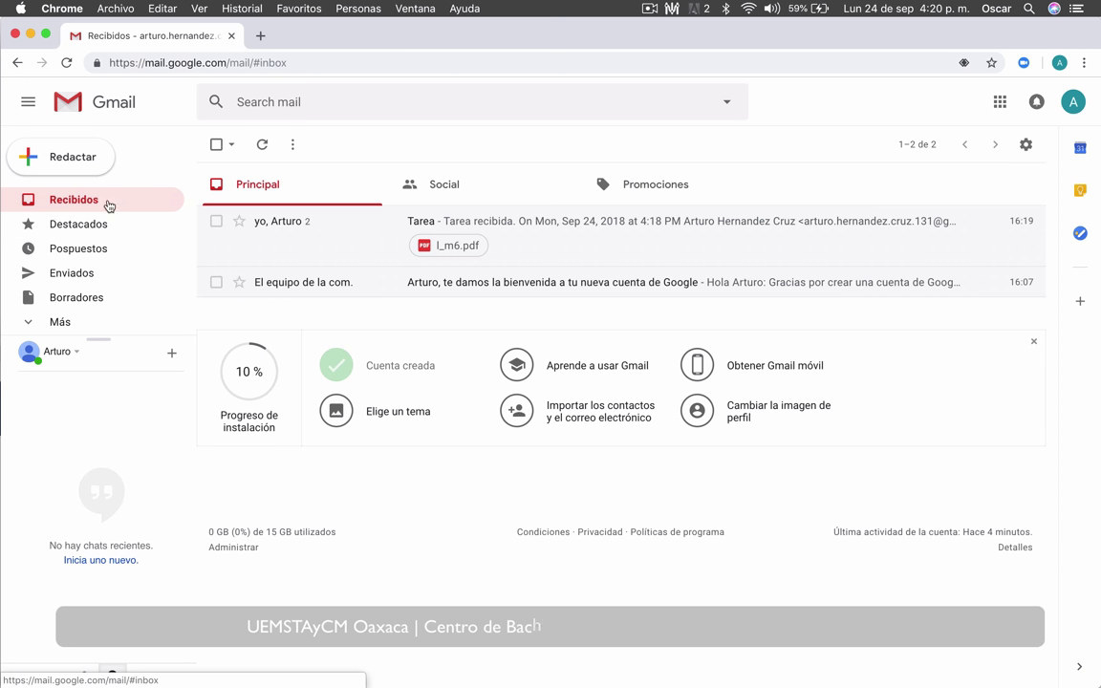
Step: Discard a stray new email, reopen the Tarea thread and start a reply with an attachment
click(29, 156)
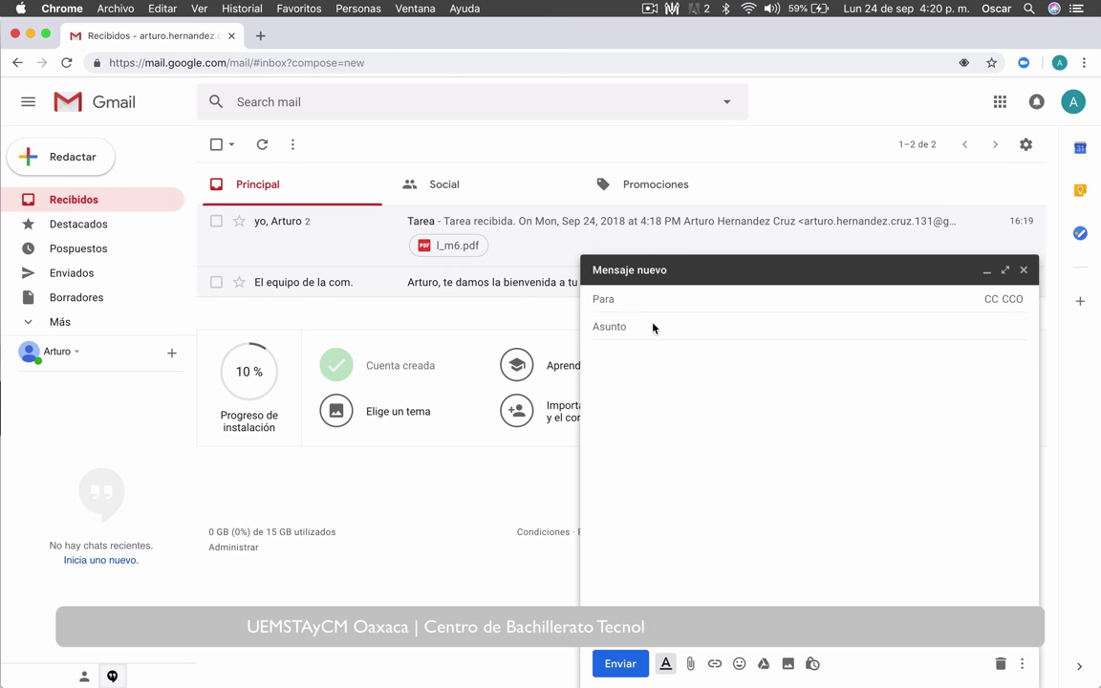
click(1024, 269)
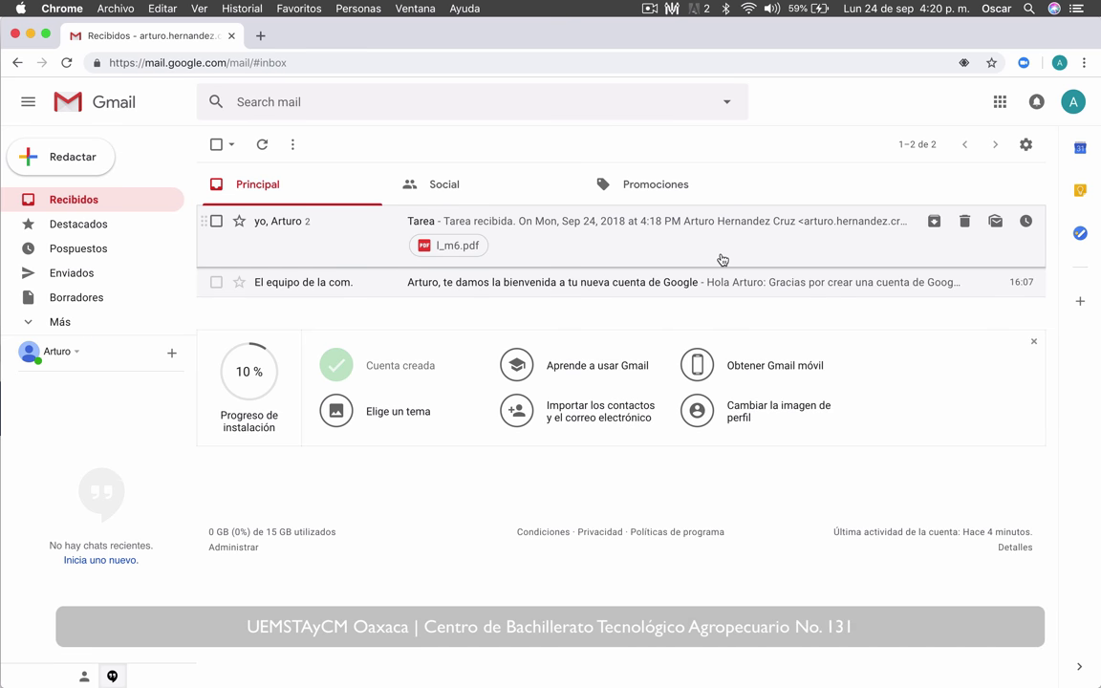
click(632, 249)
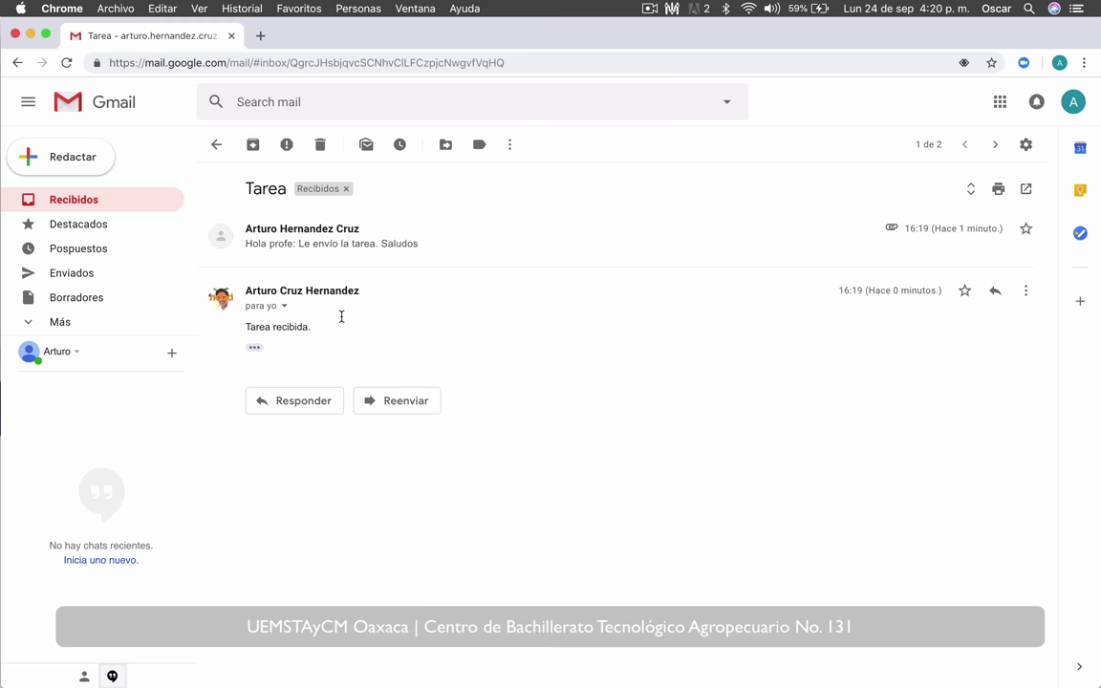
click(276, 406)
click(354, 570)
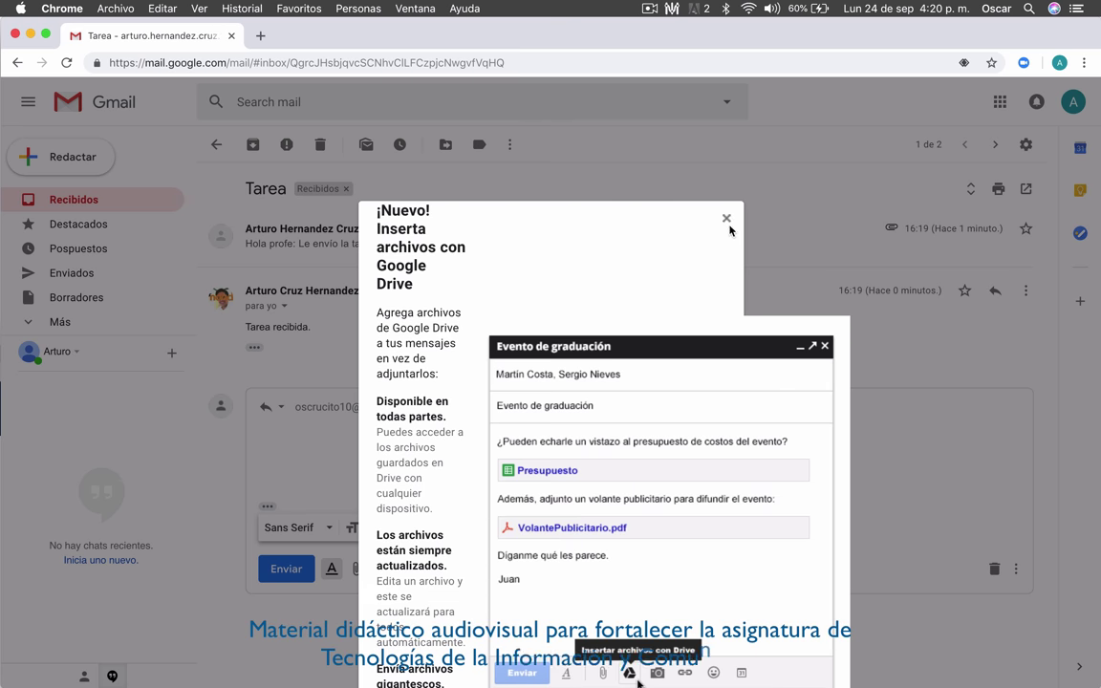
Step: Dismiss the Google Drive announcement and cancel the file choice, leaving the reply empty
click(727, 219)
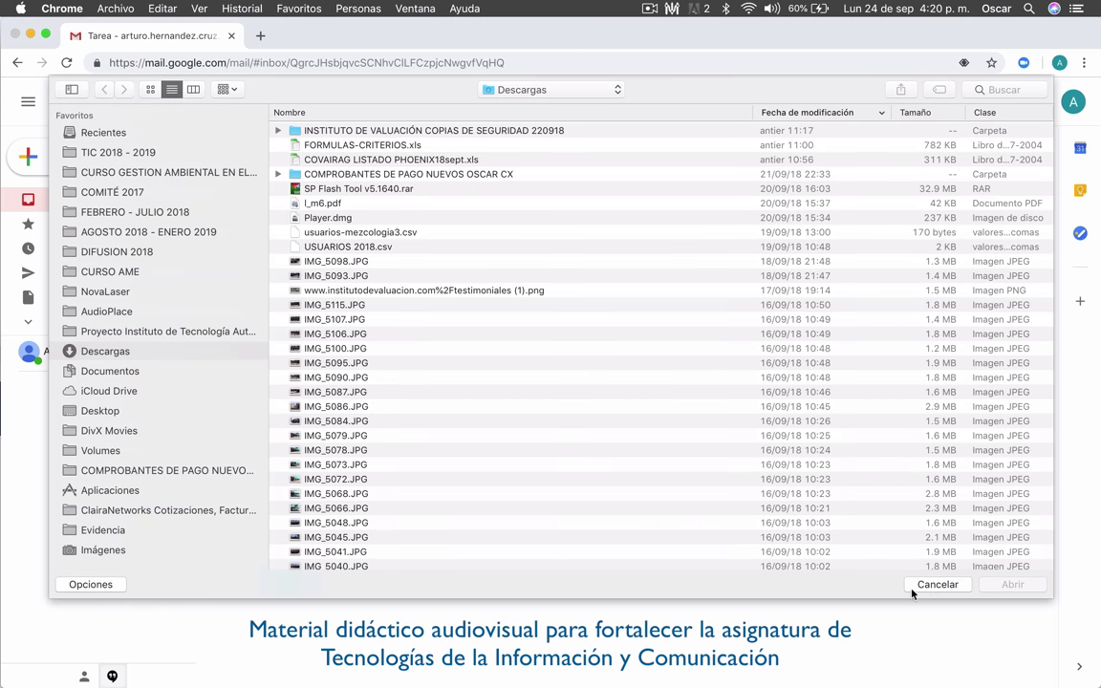
click(914, 587)
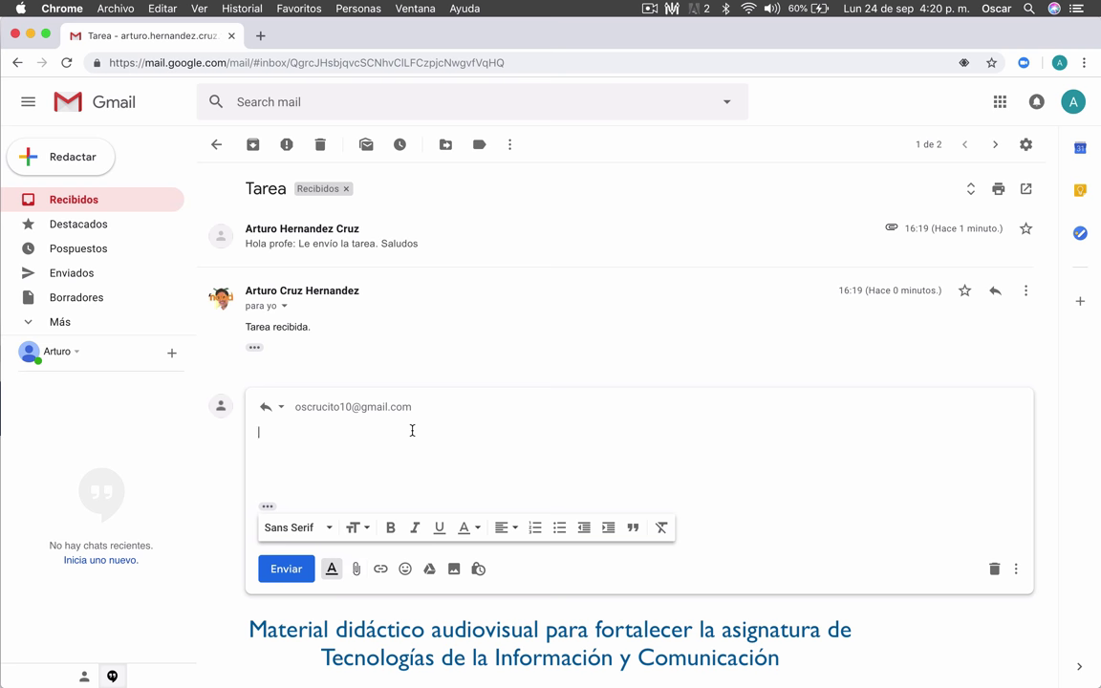
click(392, 344)
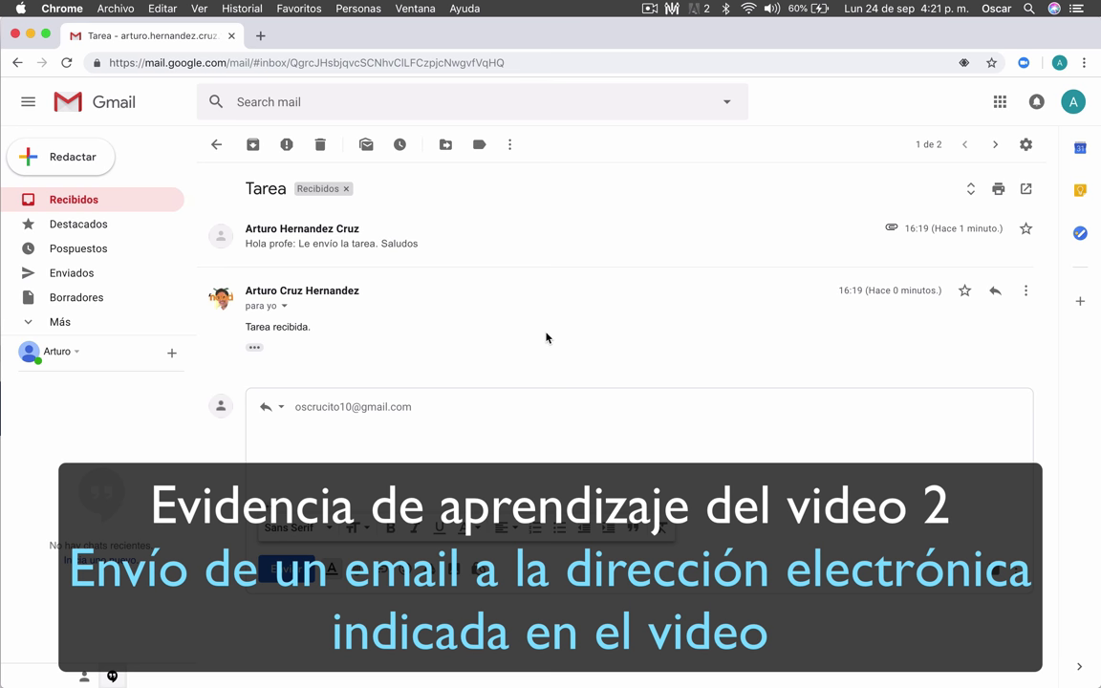
Step: Expand the original Tarea message, check the account details, and return to Recibidos
click(1027, 146)
click(720, 241)
click(1066, 108)
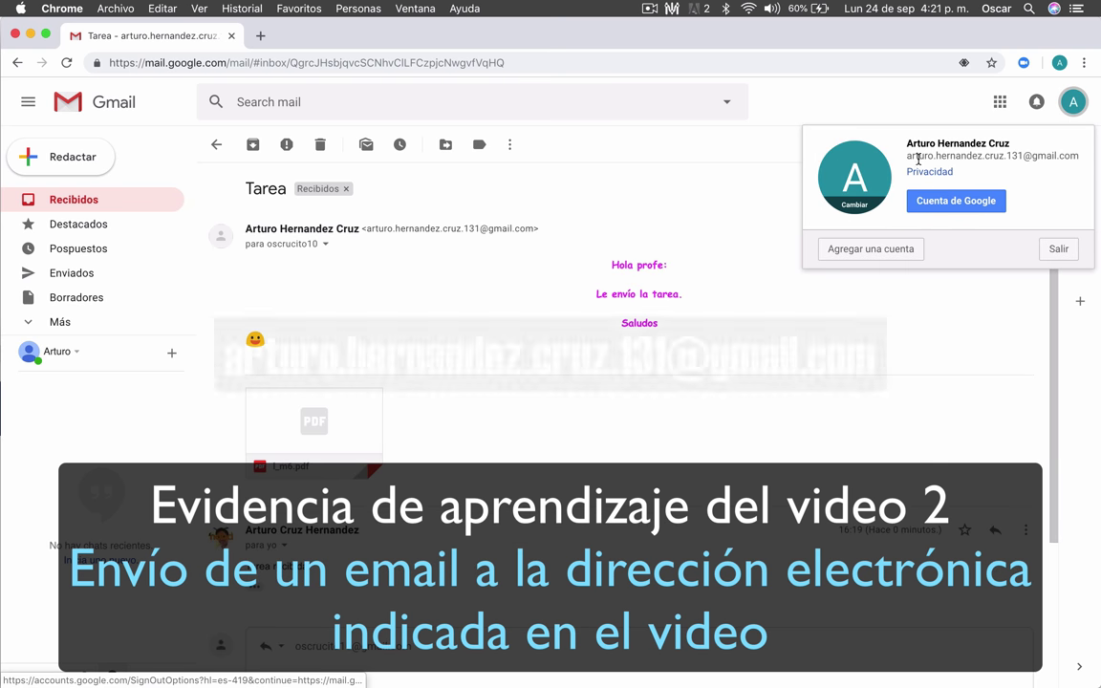
drag(906, 156, 1079, 155)
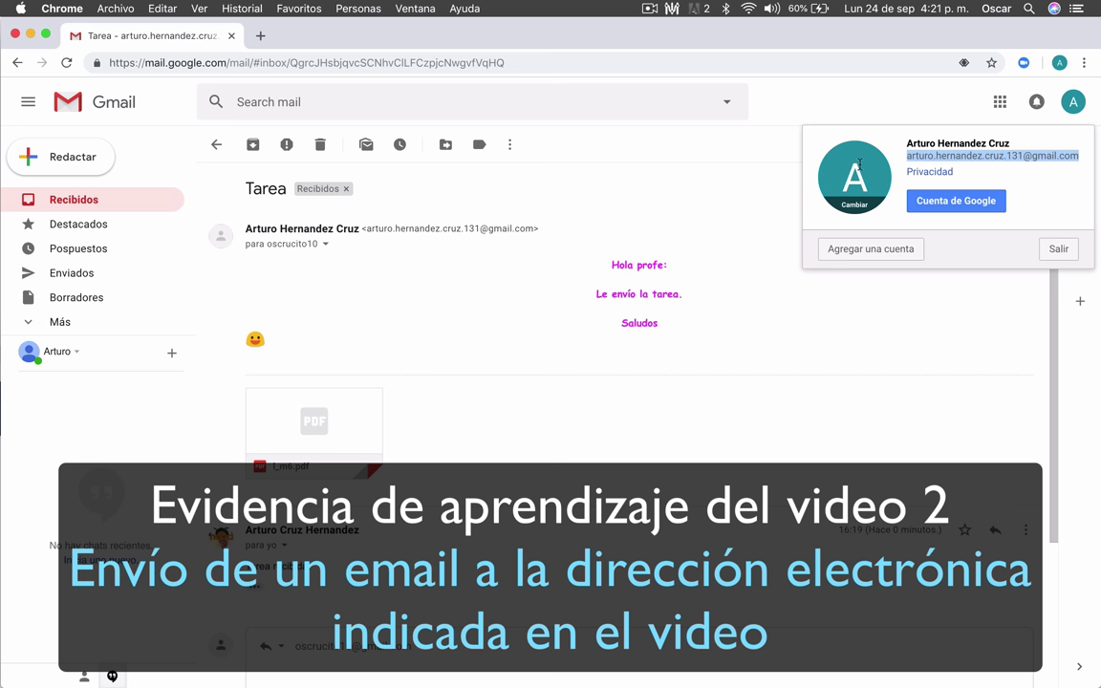
click(663, 168)
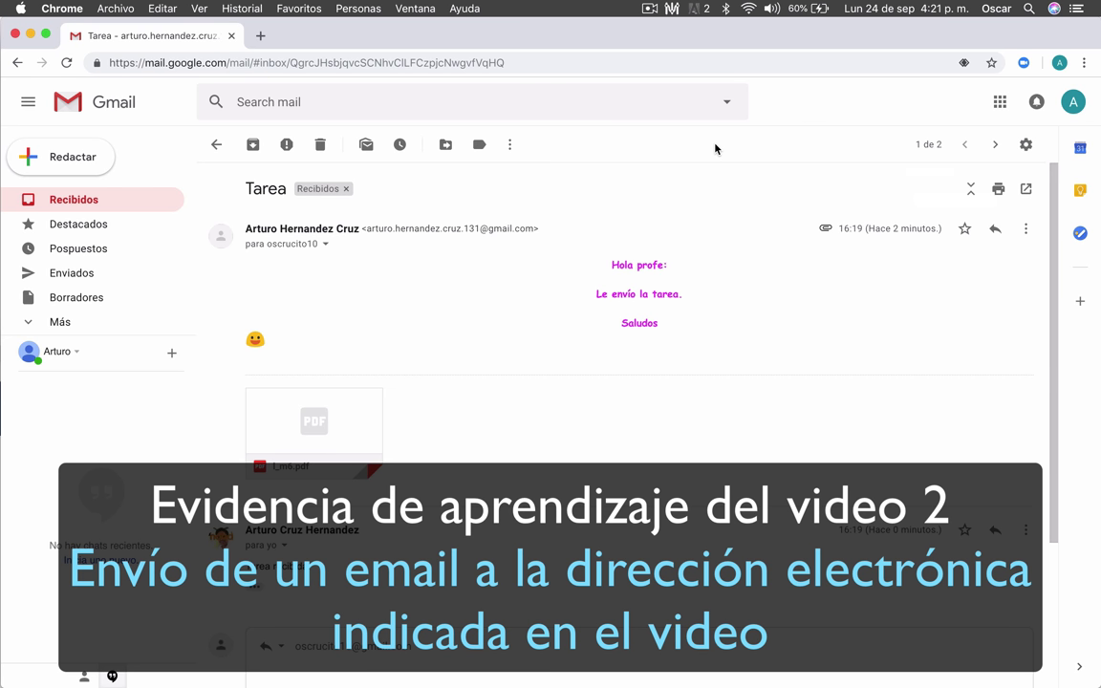
click(99, 200)
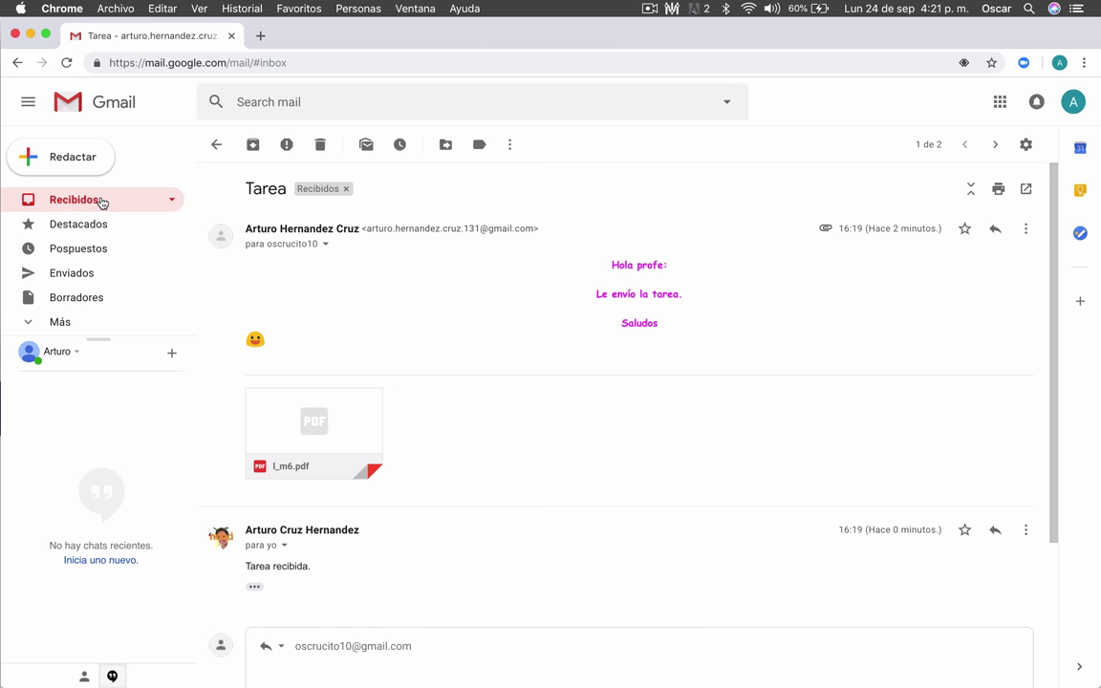